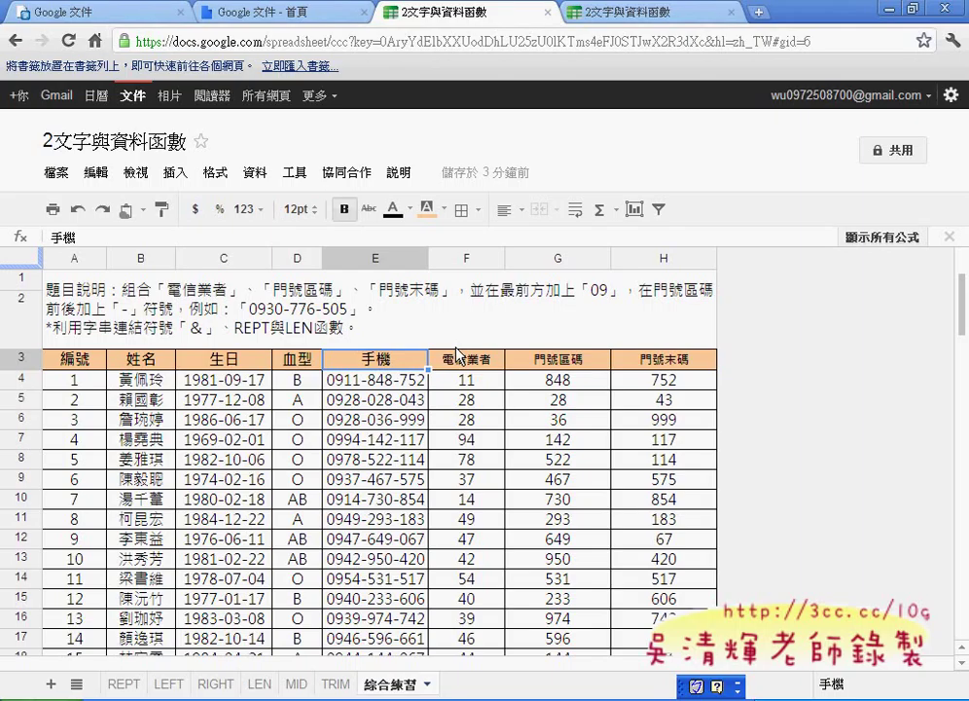
- Switch the spreadsheet to the classic interface from the Help menu and look at the sharing options
left_click(396, 177)
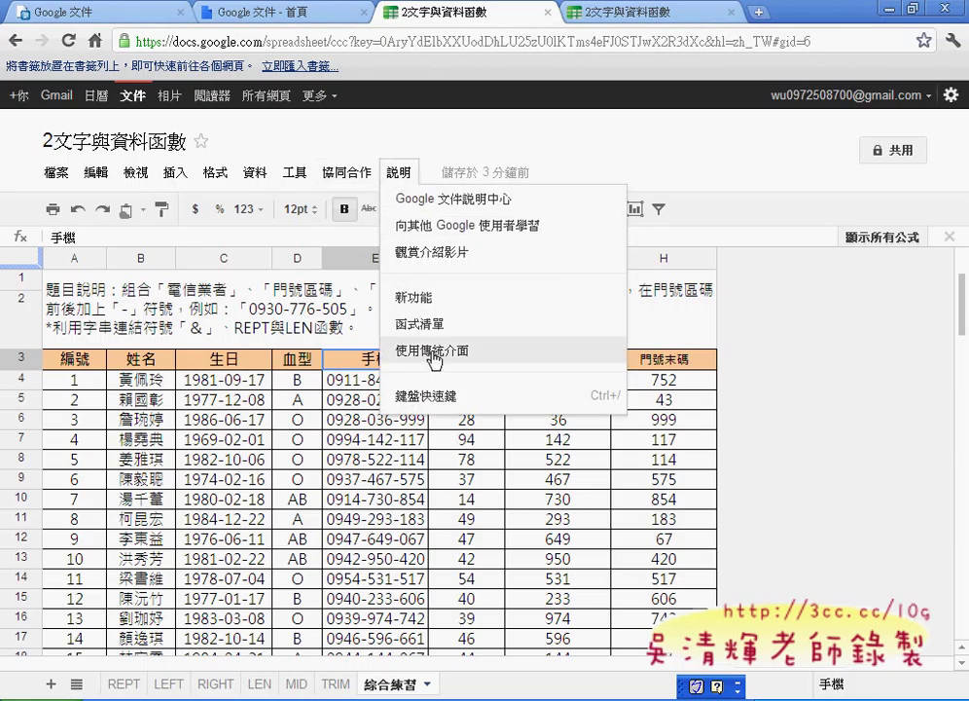
left_click(434, 360)
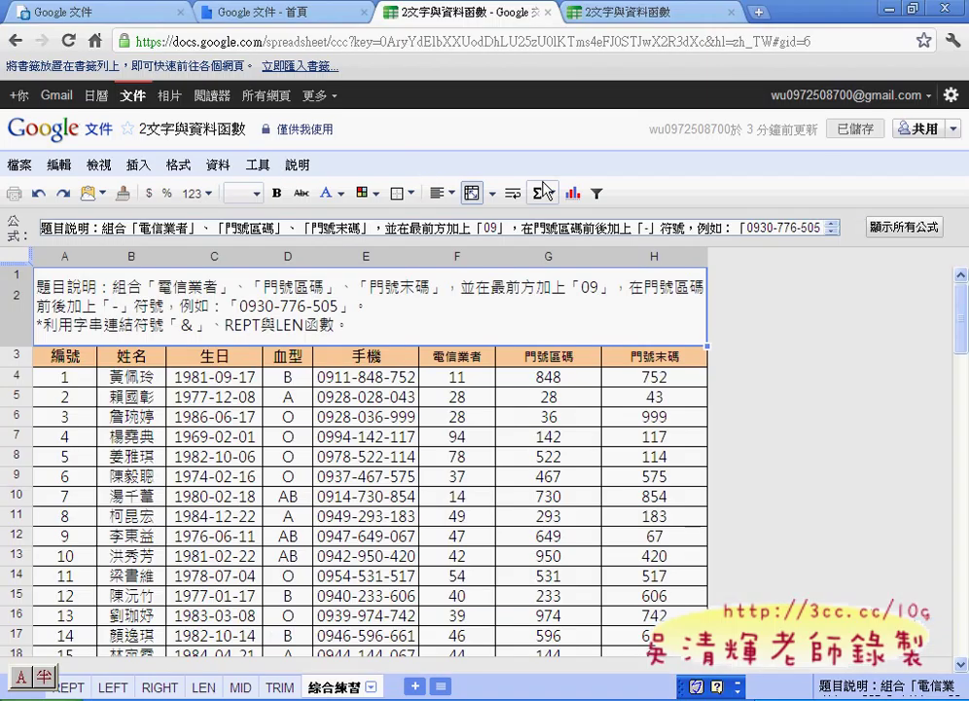
left_click(955, 132)
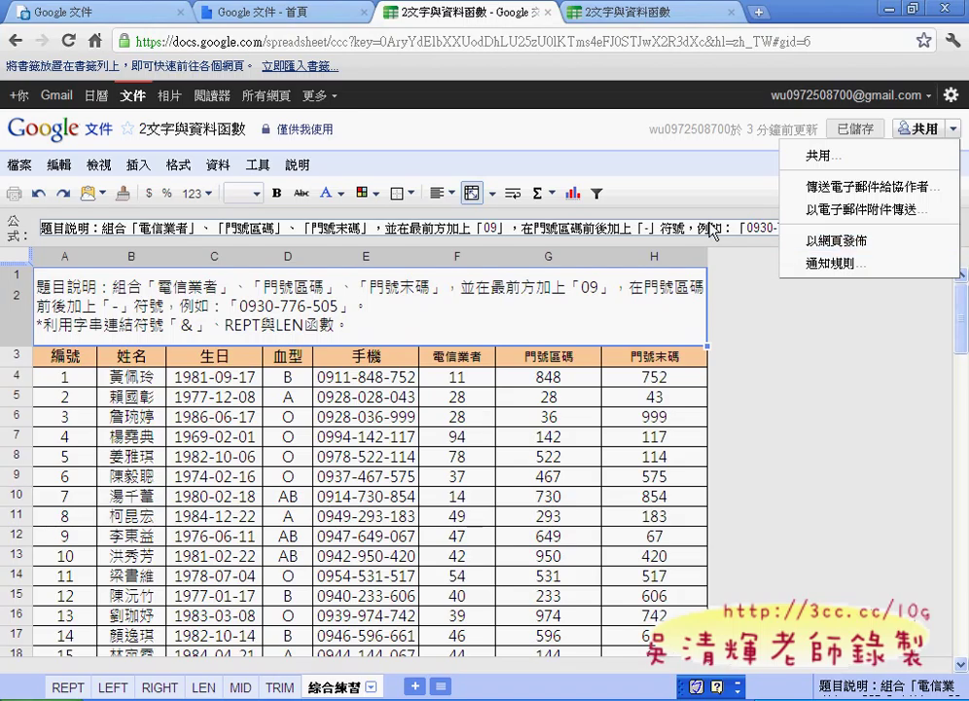
- Switch back to the new interface and open the 協同合作 (Collaborate) menu
left_click(297, 164)
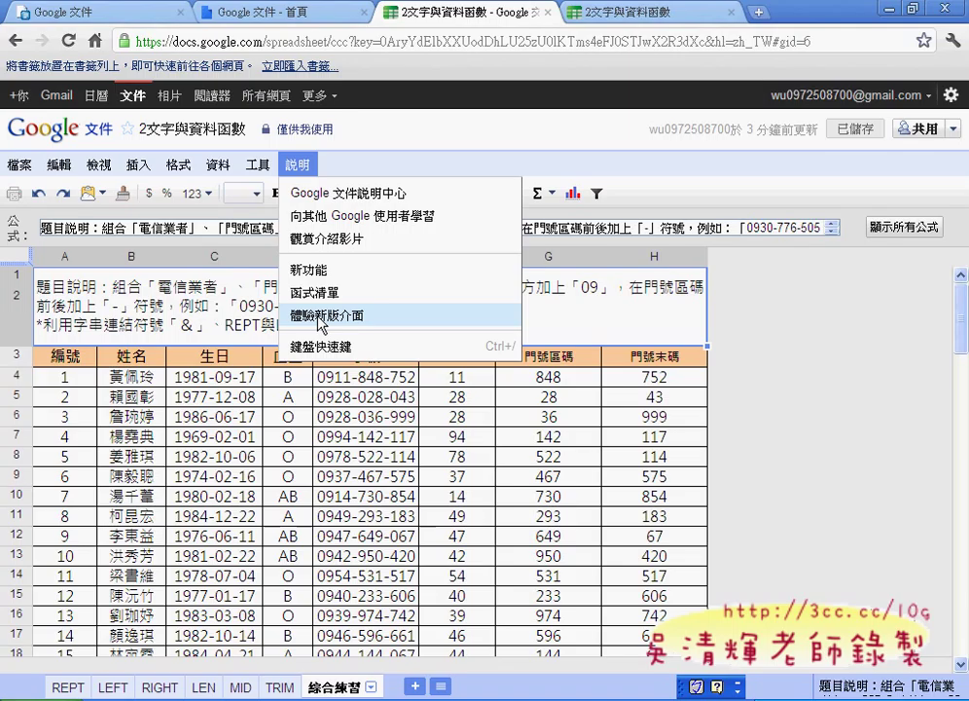
left_click(321, 324)
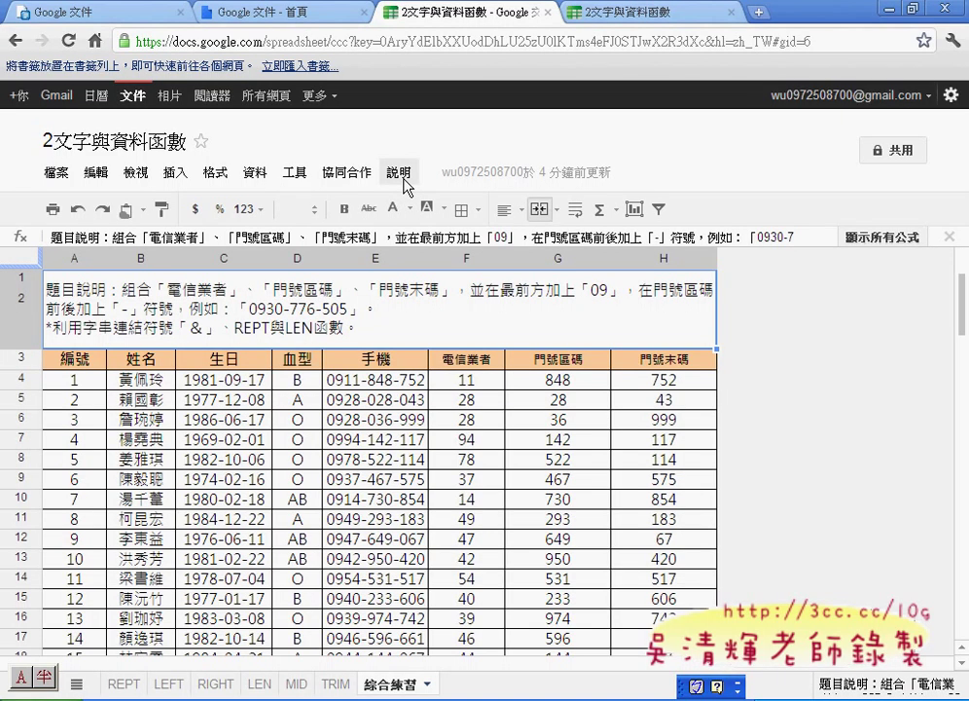
left_click(404, 180)
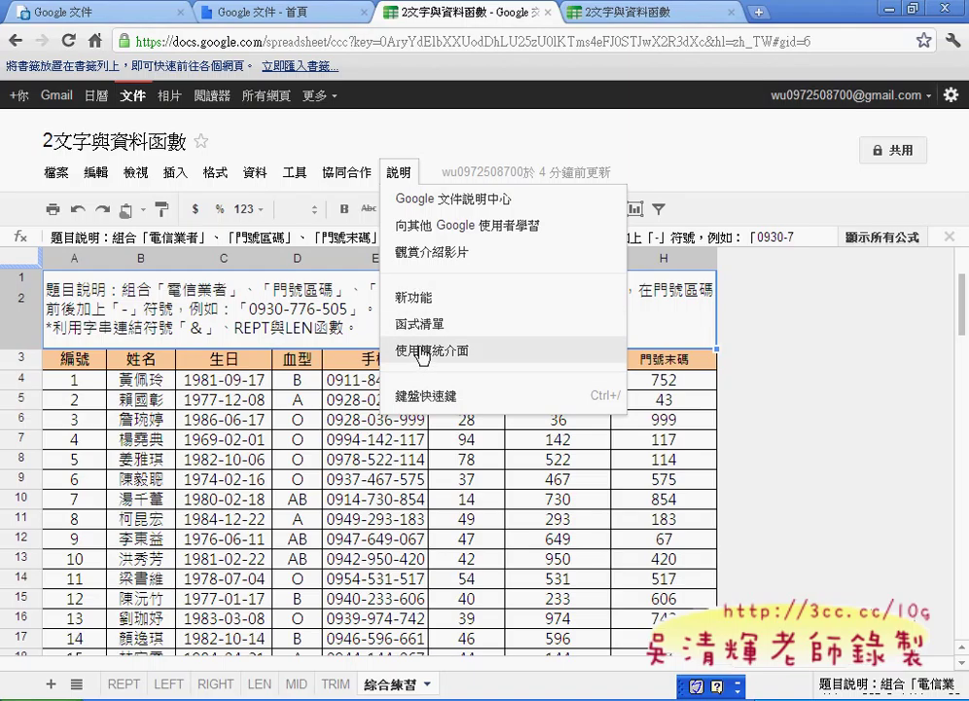
left_click(352, 175)
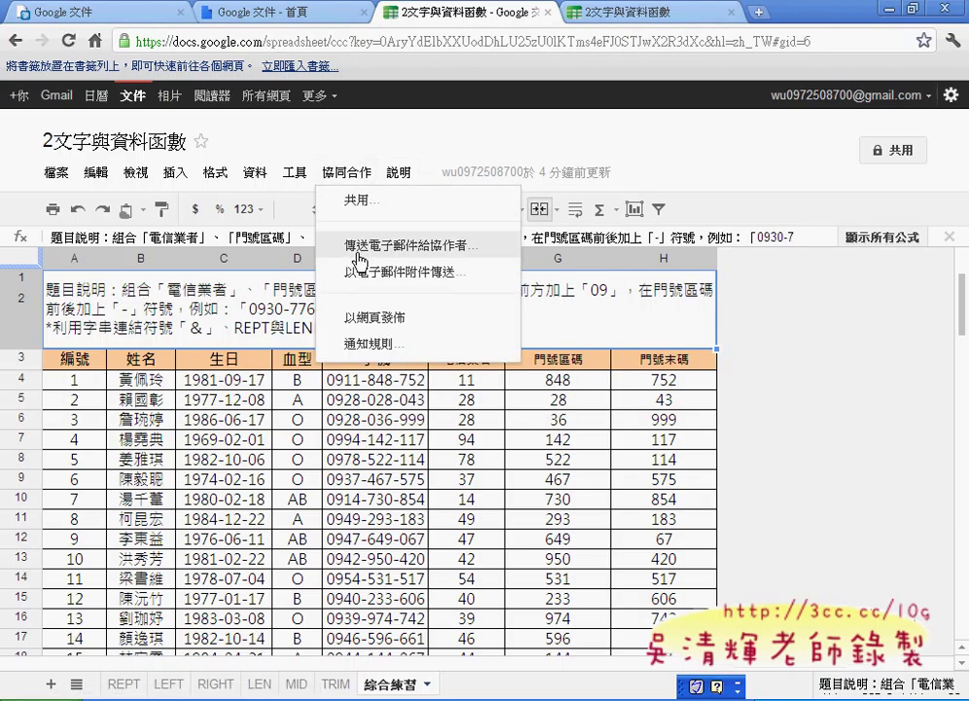
- Publish the 綜合練習 sheet to the web, check its published page and address, and open a new tab
left_click(402, 321)
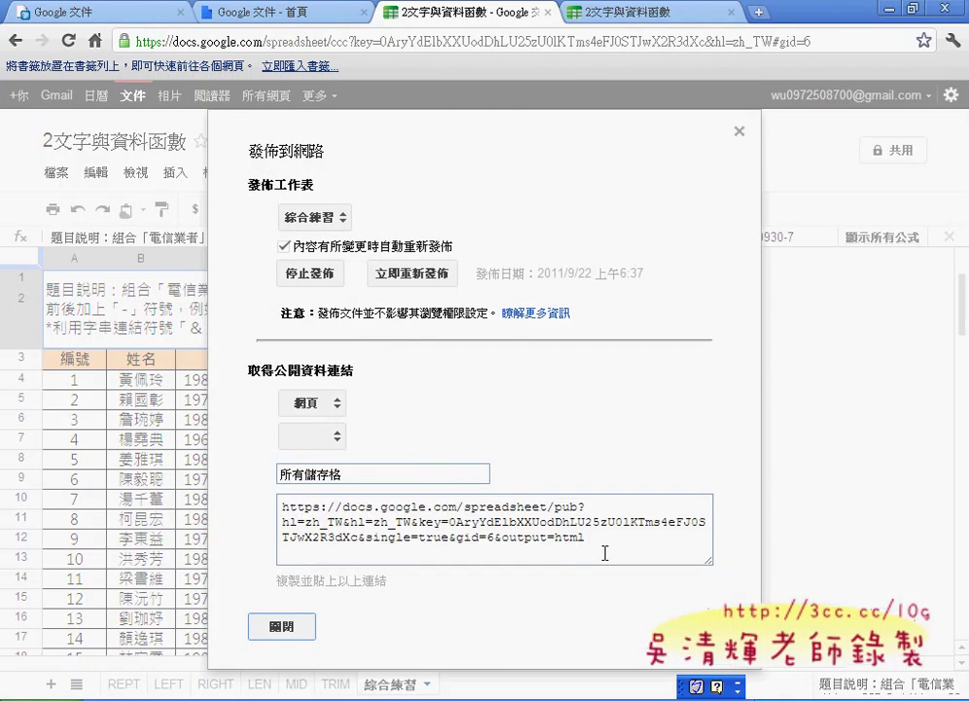
left_click_drag(604, 553, 428, 523)
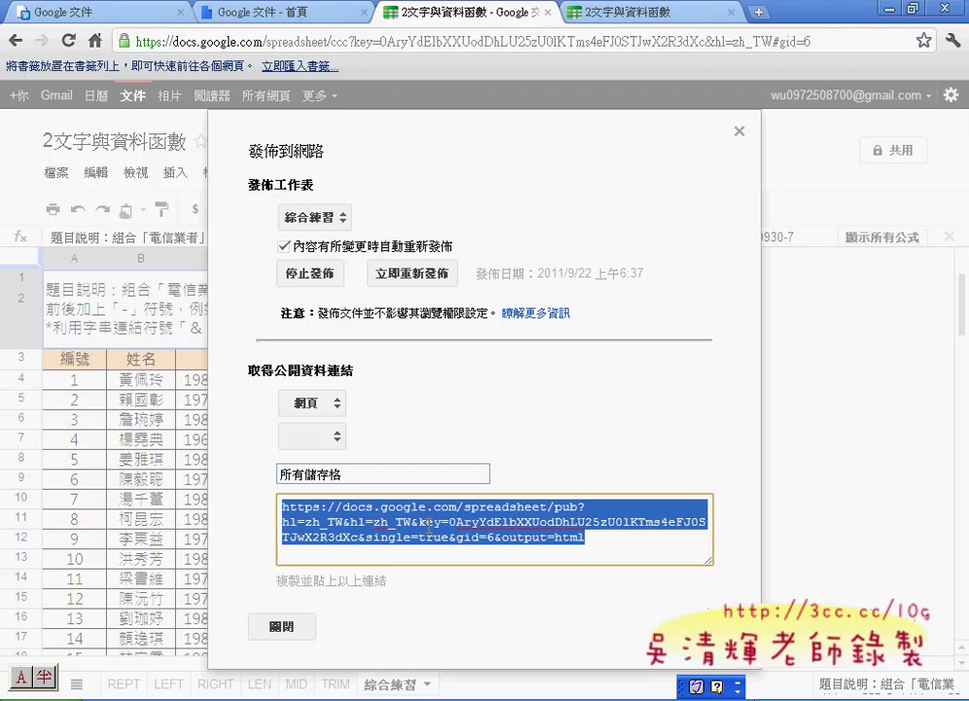
left_click(584, 14)
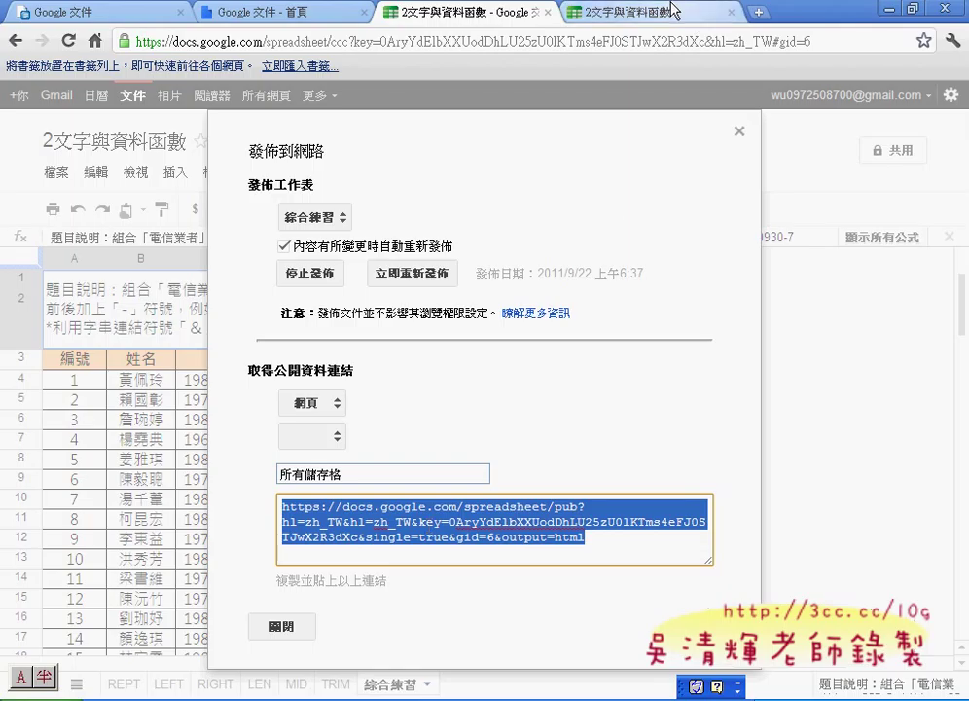
left_click(481, 42)
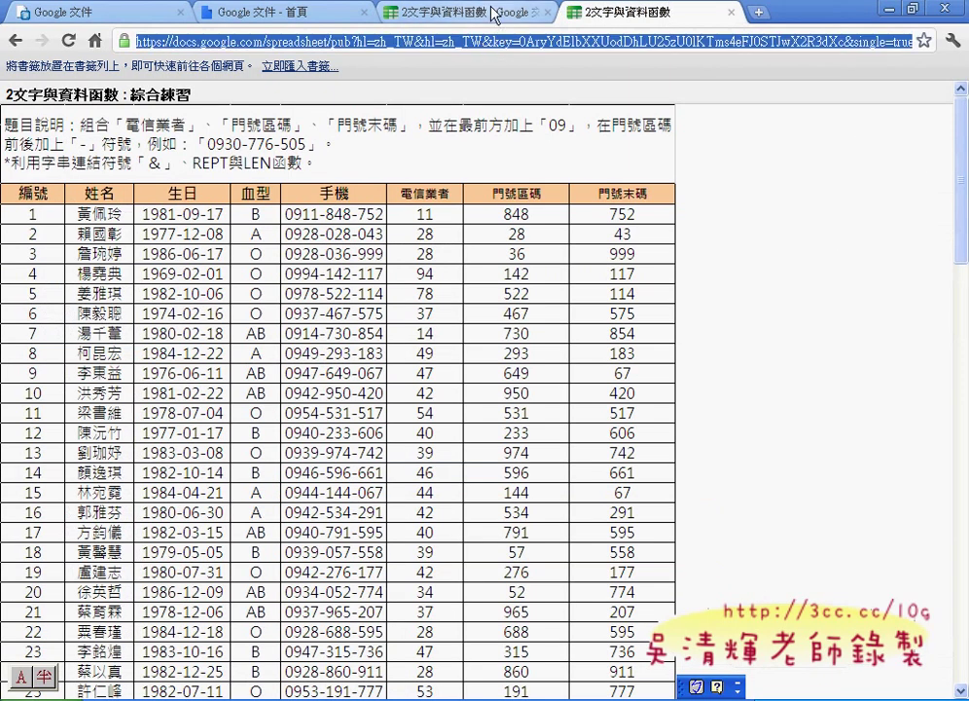
left_click(494, 15)
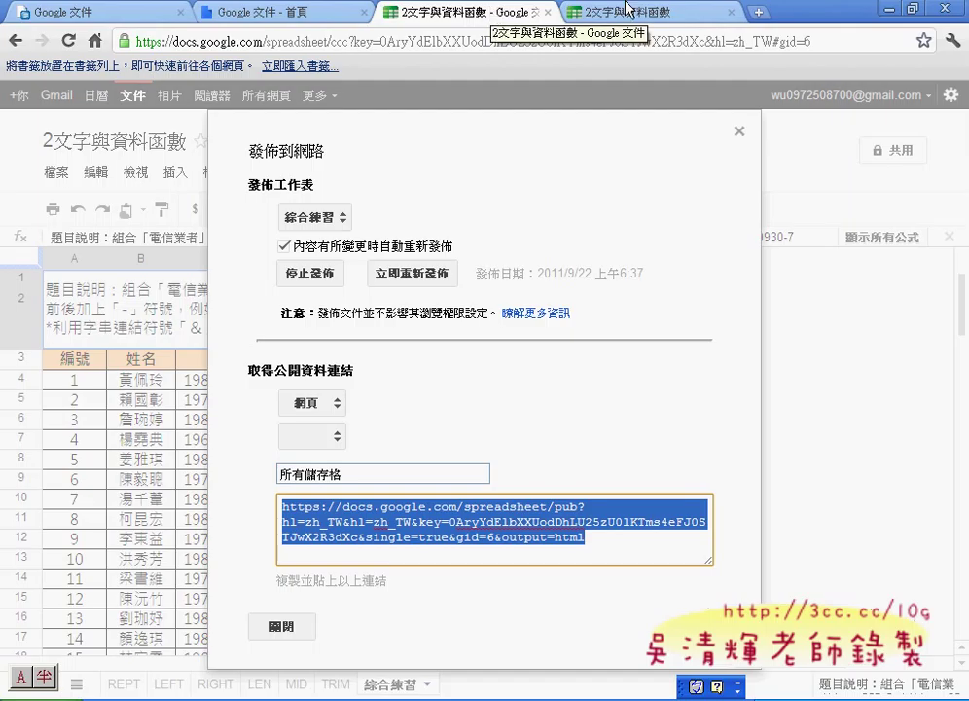
left_click(759, 13)
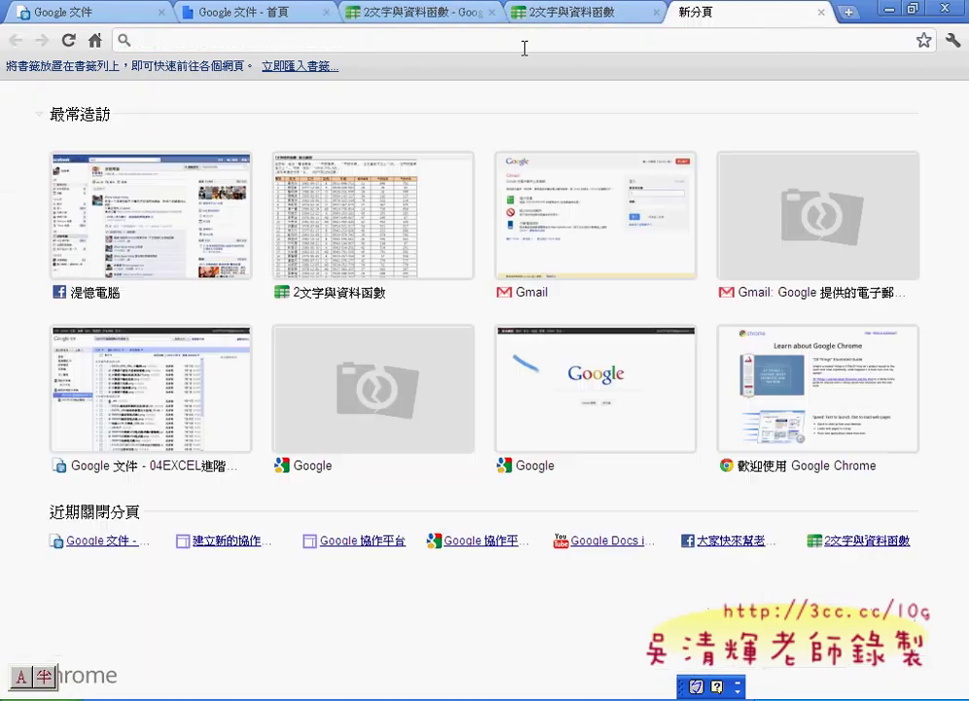
- Load goo.gl in the new tab to reach the Google URL Shortener
type("g")
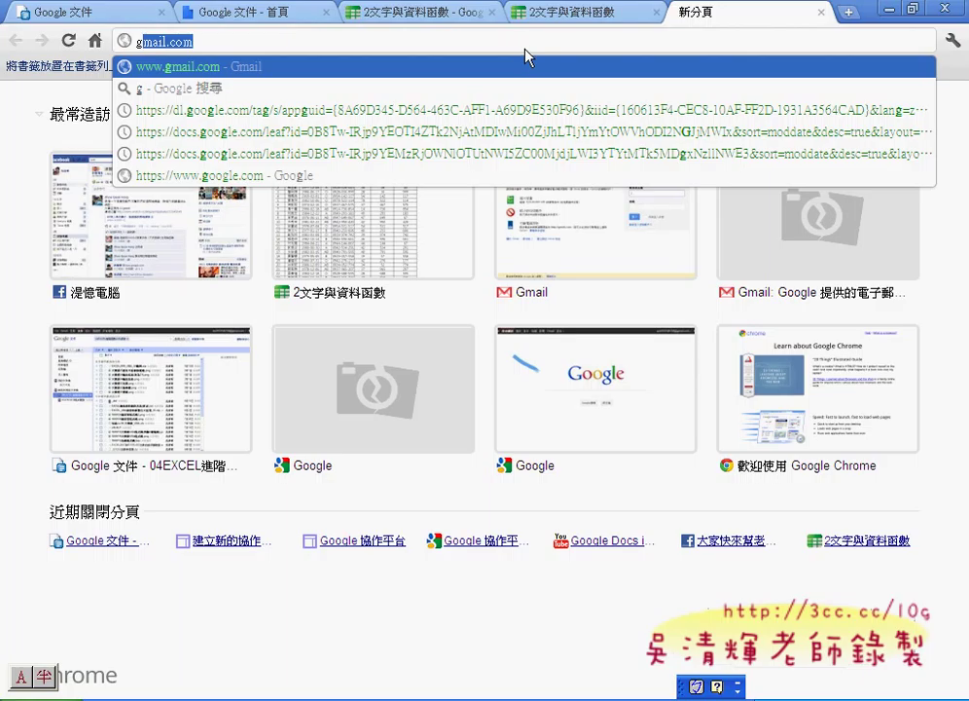
type("oo")
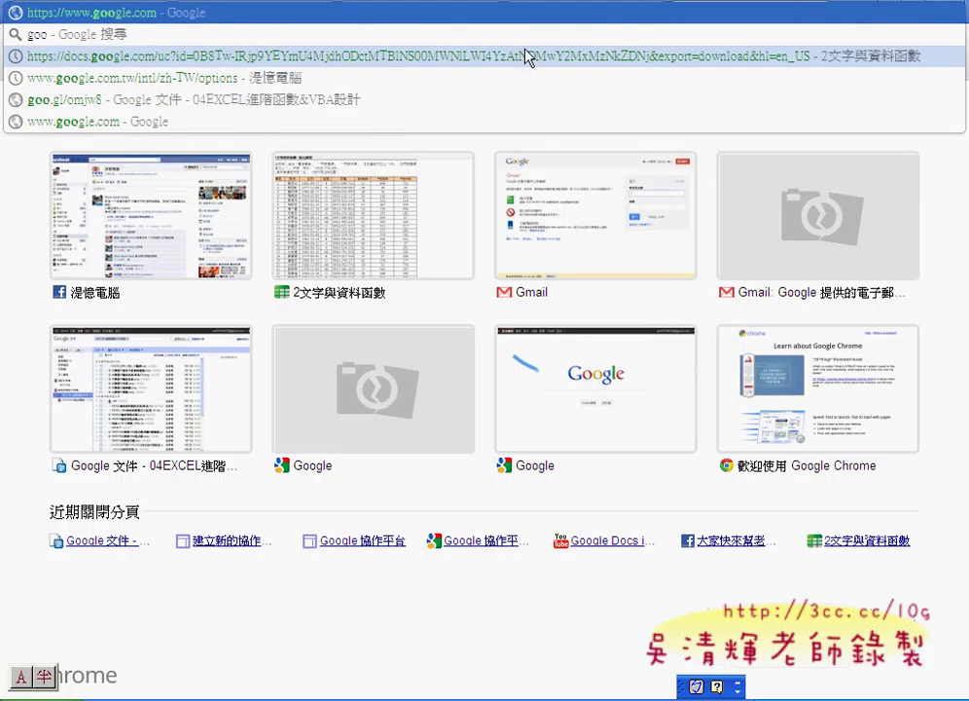
type(".g")
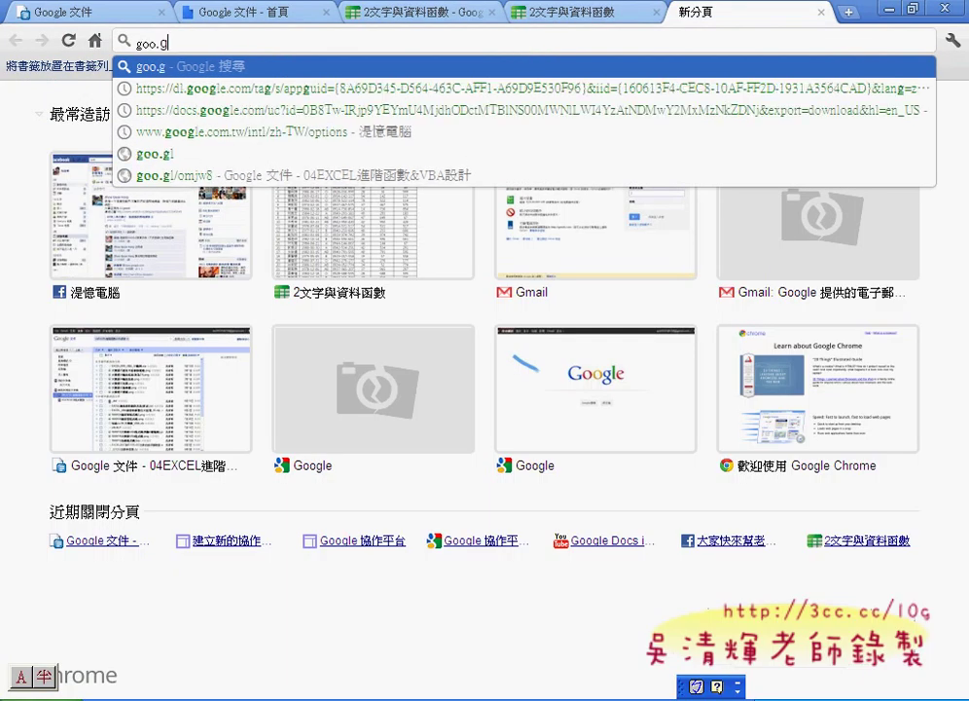
type("l")
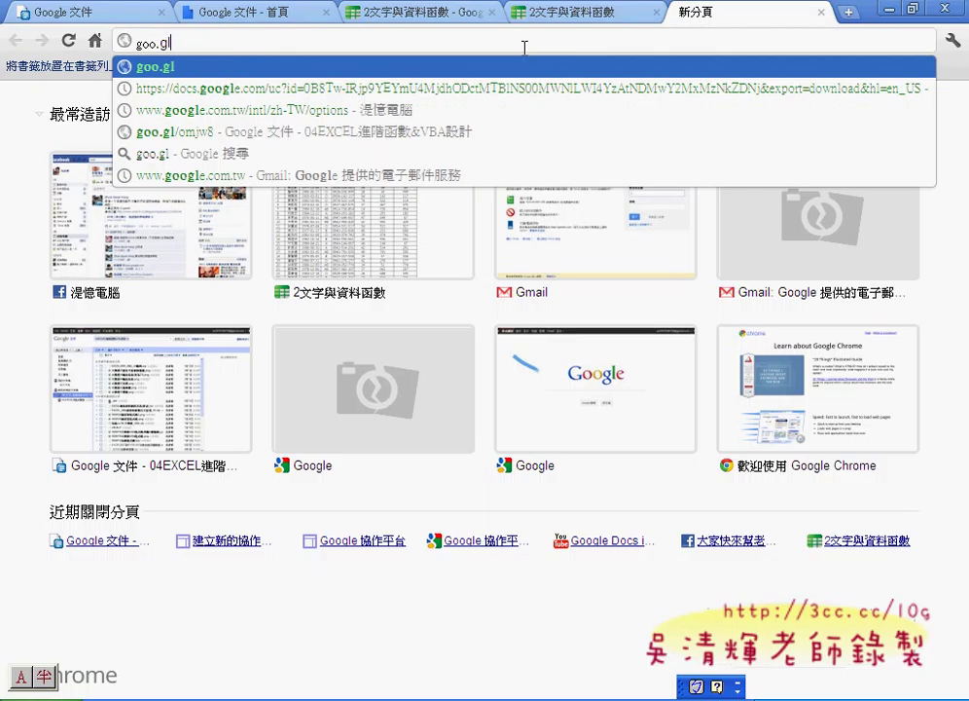
key("Return")
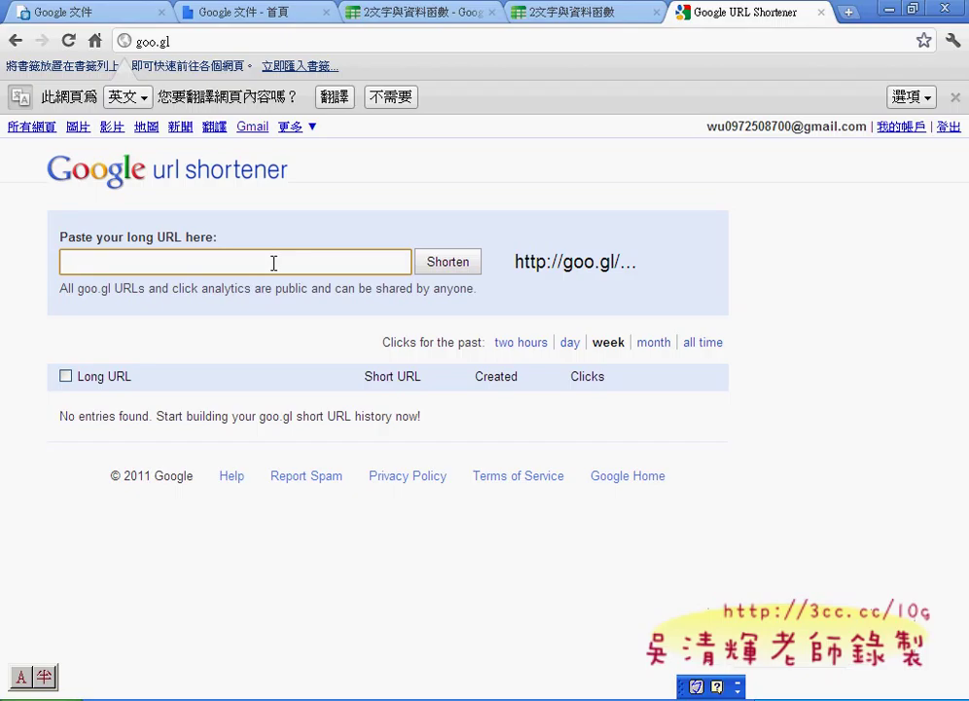
- Copy the published sheet's address and shorten it in goo.gl
left_click(548, 14)
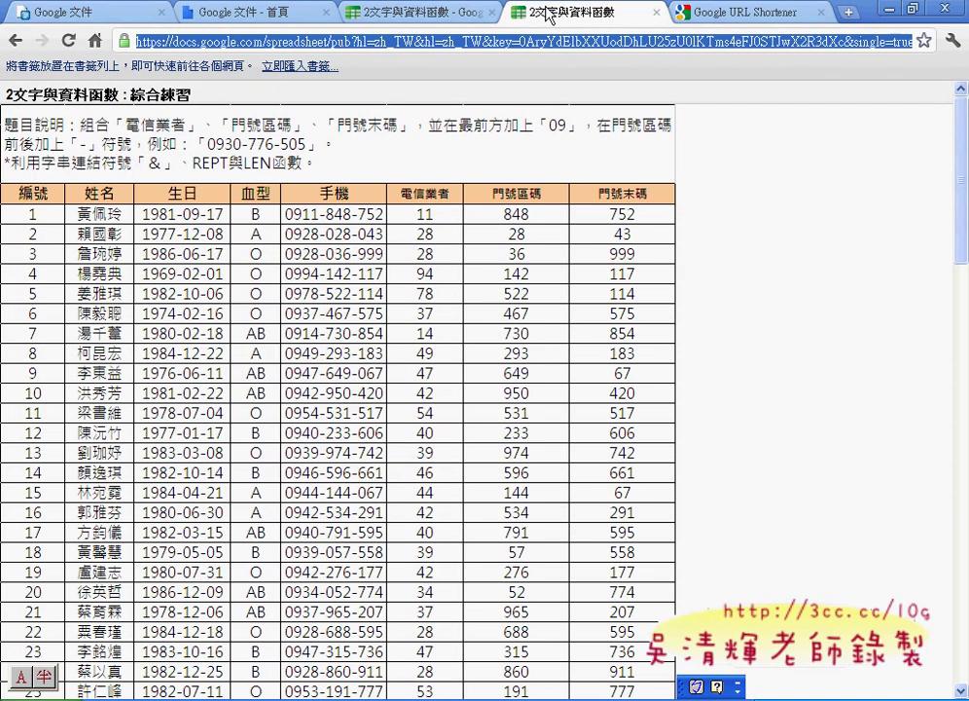
right_click(533, 47)
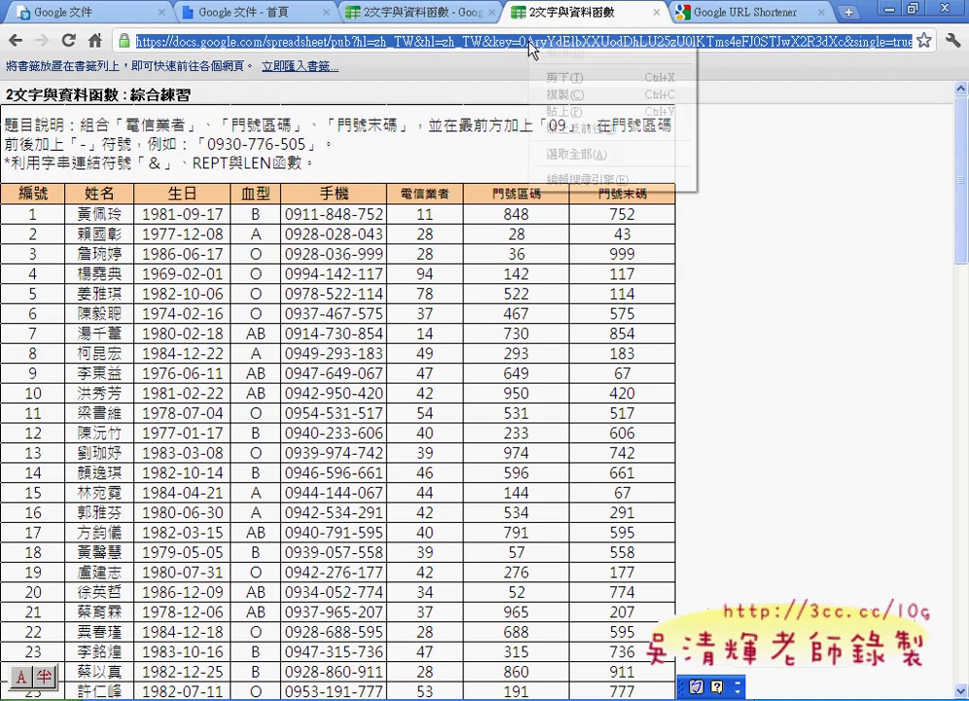
left_click(569, 90)
left_click(698, 12)
right_click(304, 262)
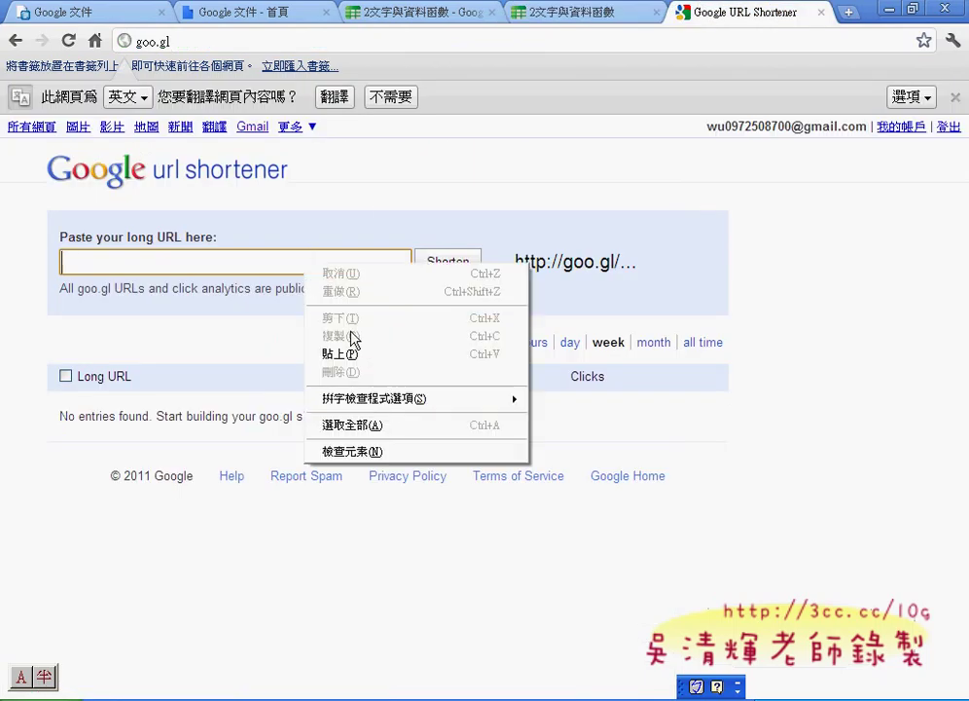
left_click(357, 356)
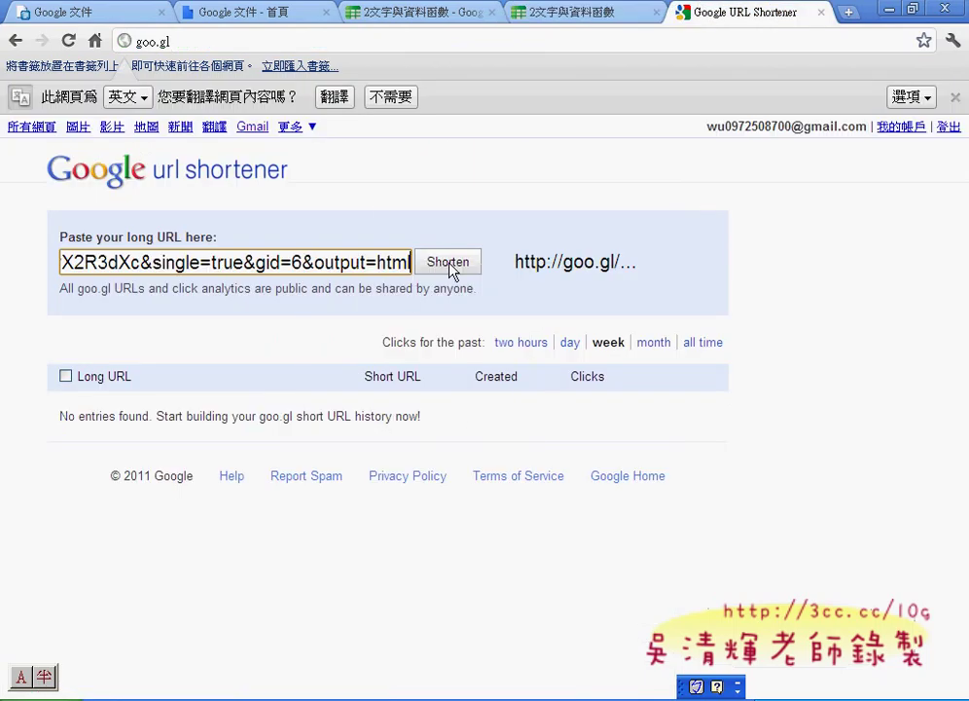
left_click(448, 269)
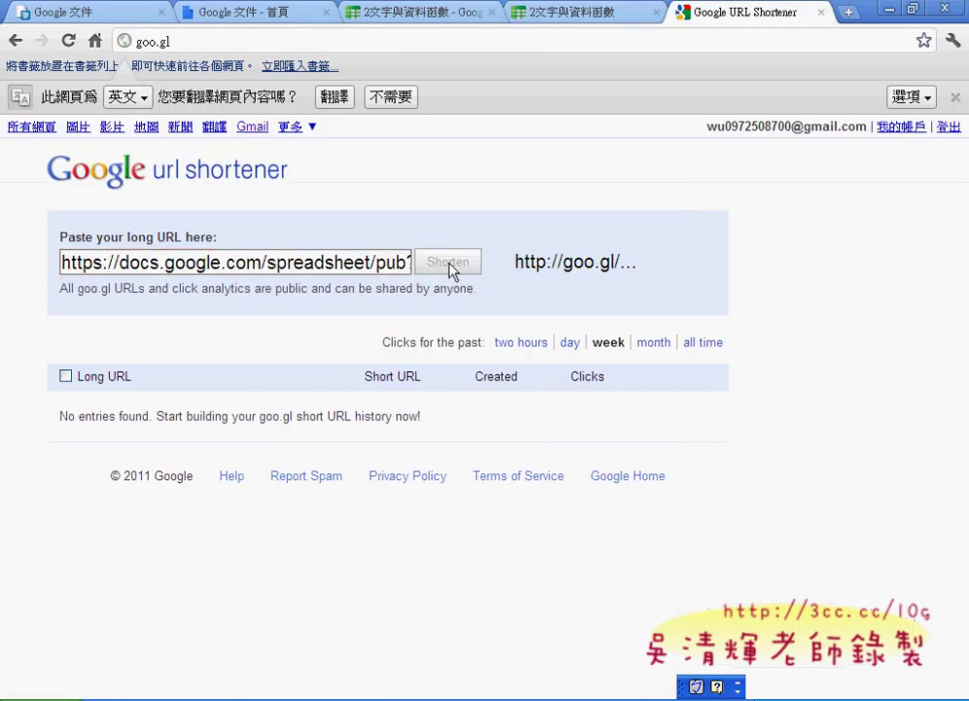
- Copy the short link goo.gl/KHCMV and open it in a new tab to confirm it works
left_click(628, 270)
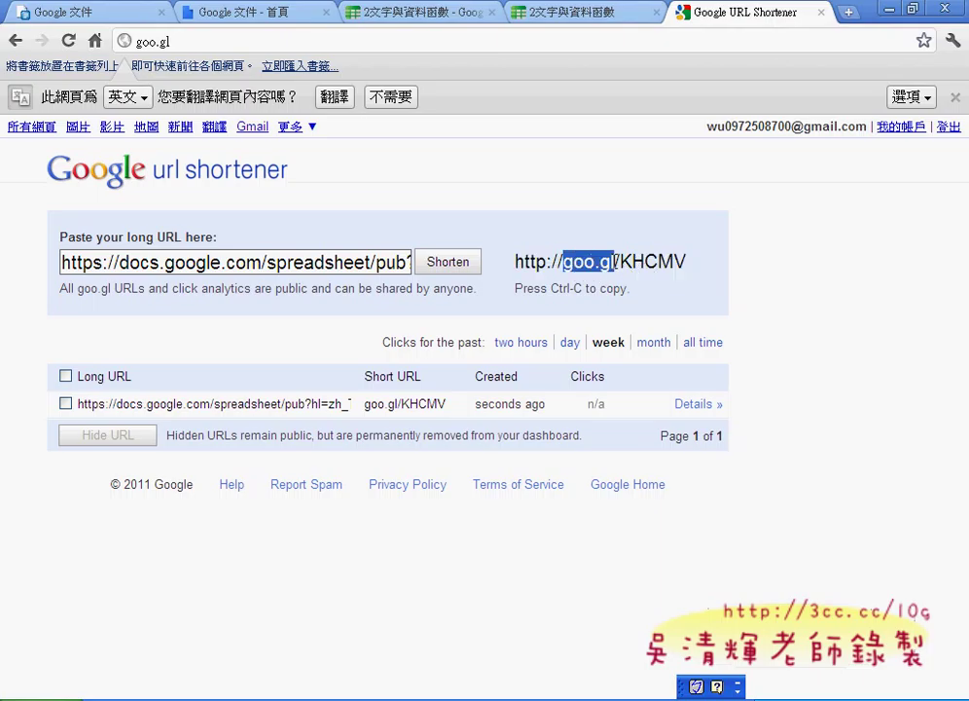
mouse_move(564, 263)
left_mouse_down()
mouse_move(689, 261)
mouse_move(518, 261)
left_mouse_up()
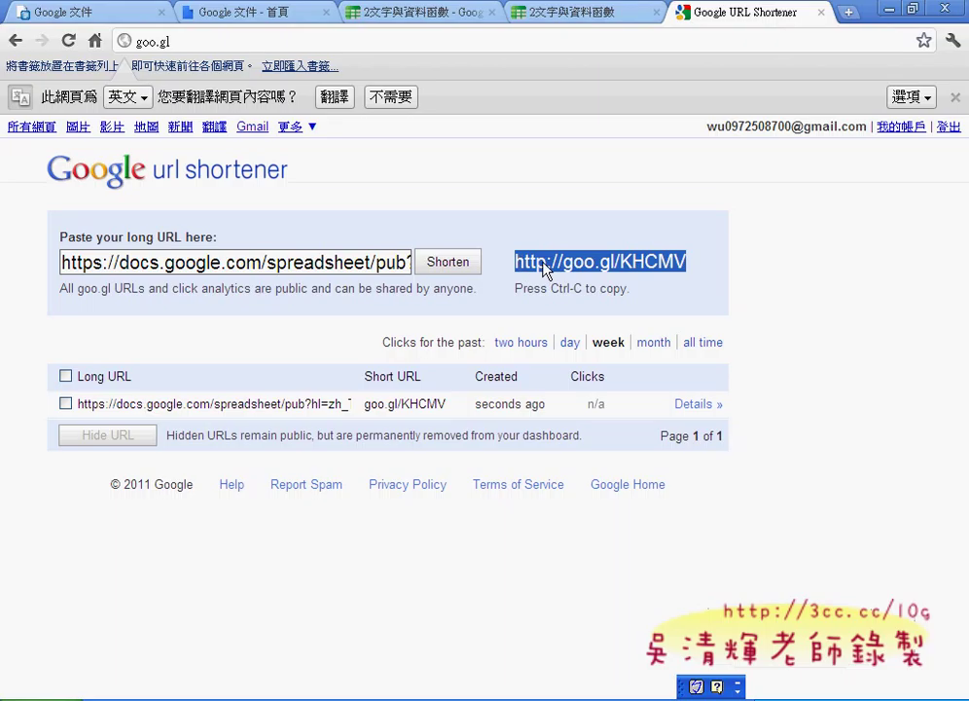
right_click(545, 270)
left_click(586, 336)
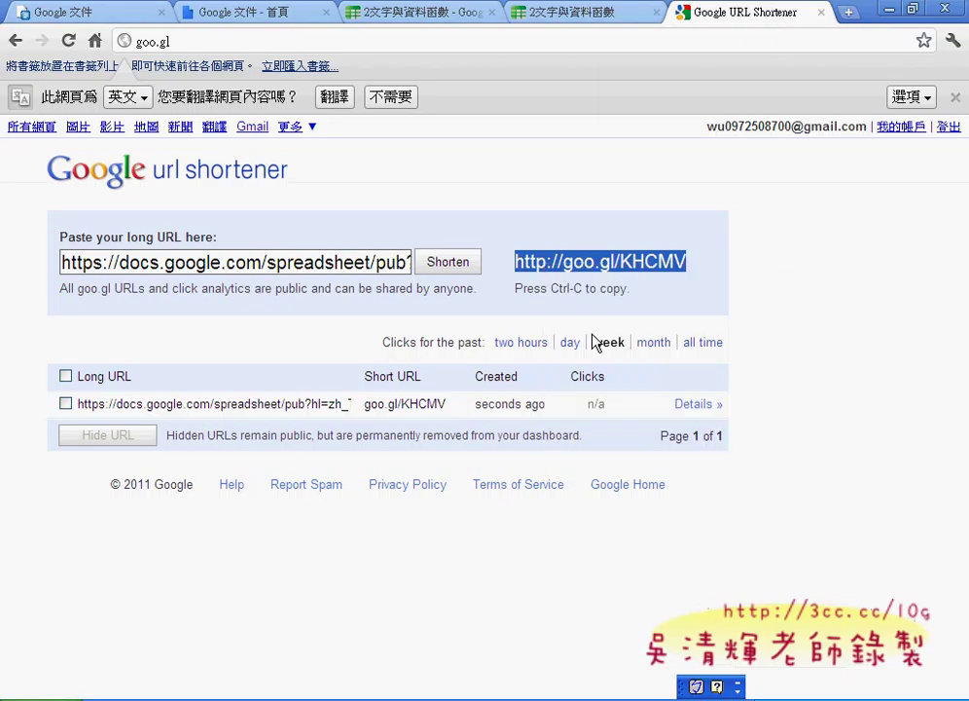
left_click(849, 13)
right_click(672, 43)
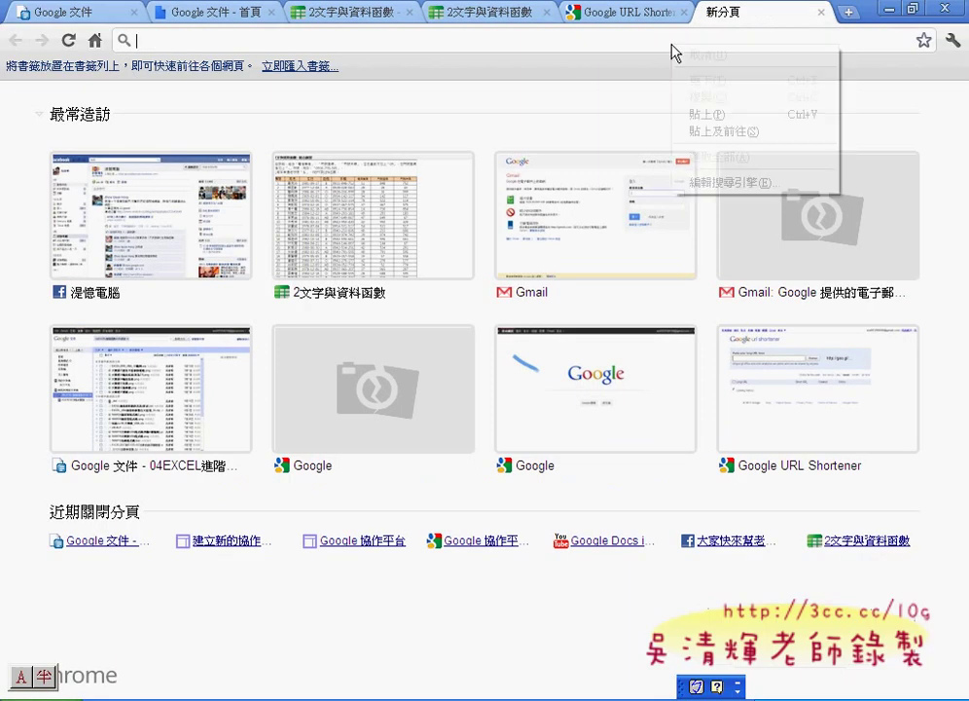
left_click(714, 133)
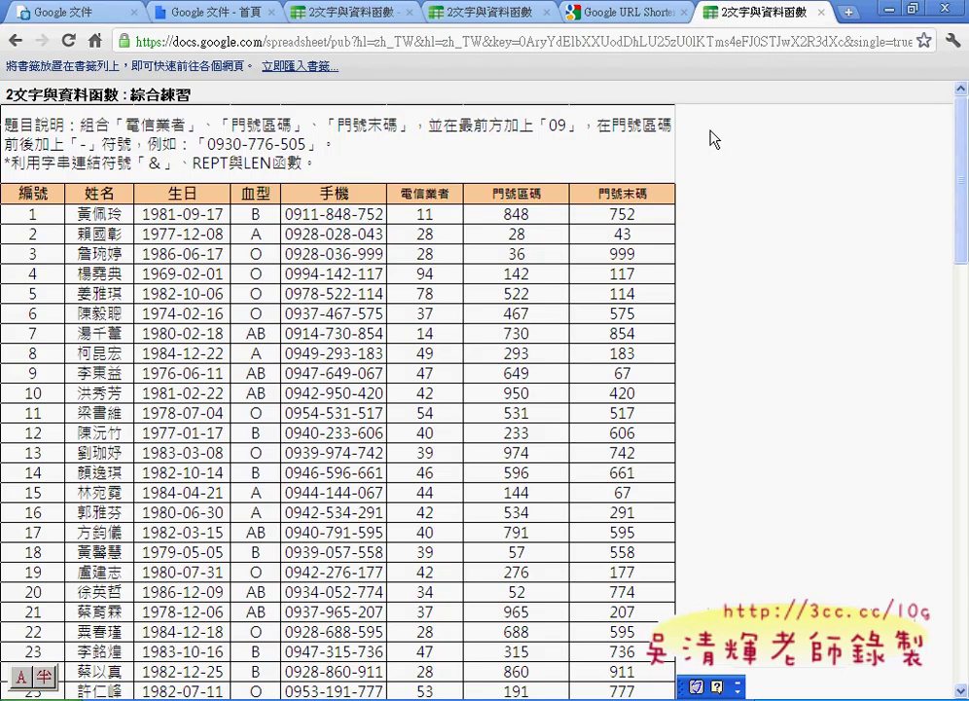
- Back in the shortener, highlight the KHCMV code of the short link
left_click(652, 14)
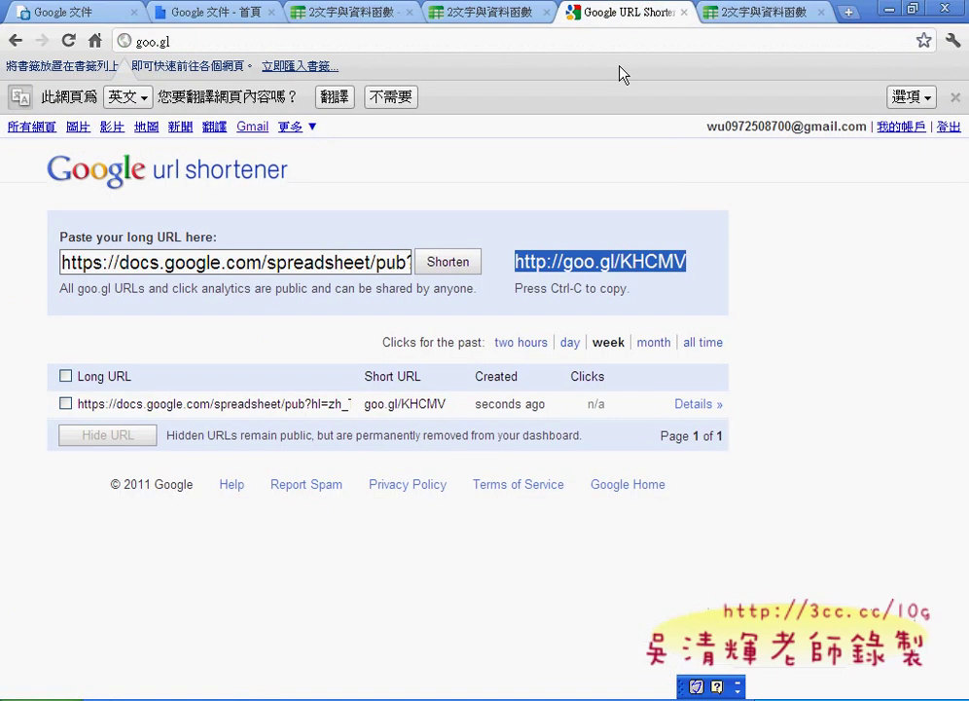
left_click(642, 266)
left_click_drag(621, 263, 679, 260)
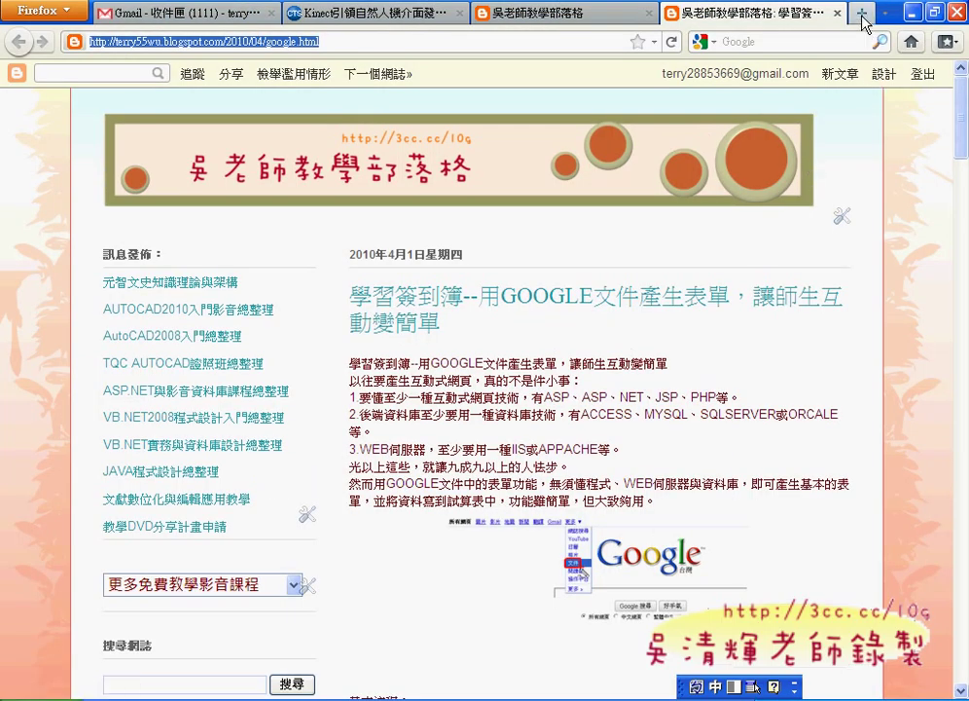
- In a new tab, switch input to English and load goo.gl
left_click(861, 12)
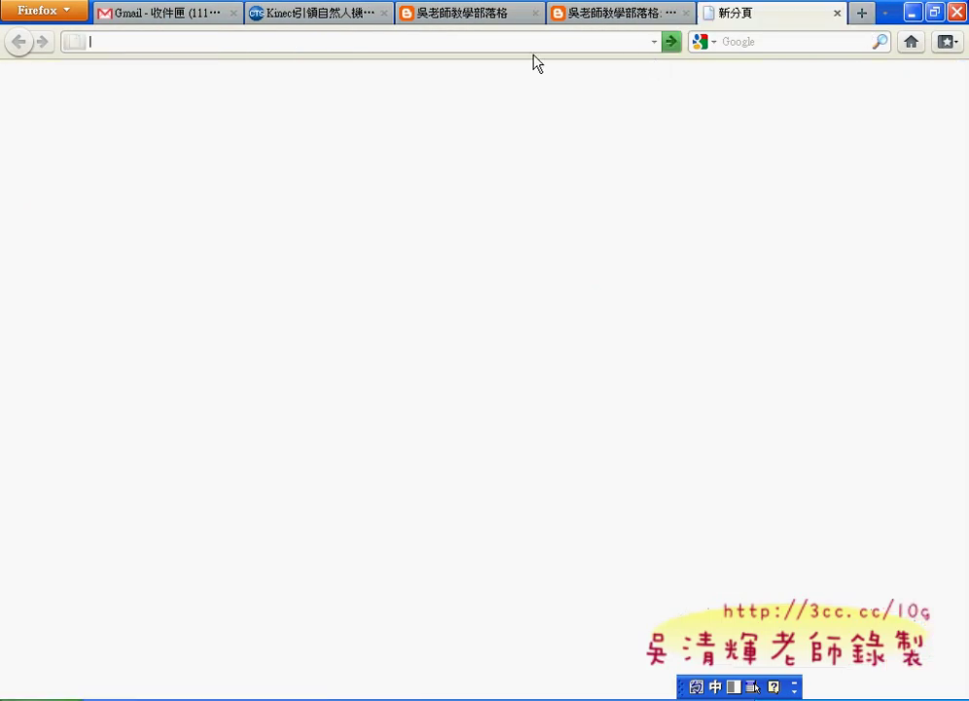
type("ㄐ")
key("BackSpace")
key("ctrl+space")
type("goo")
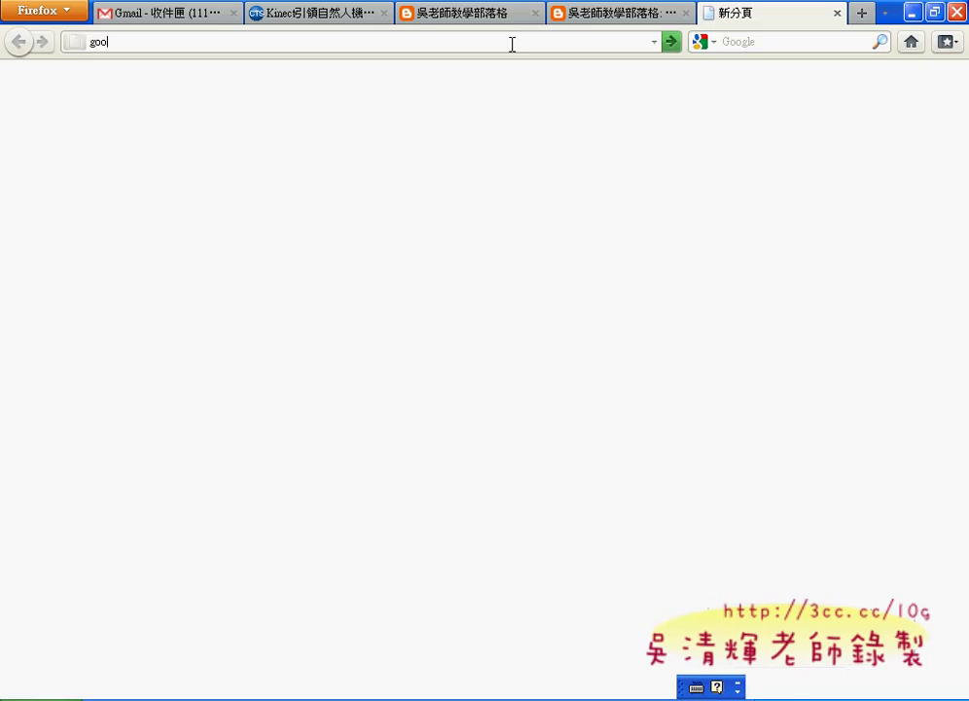
type(".gl")
key("Return")
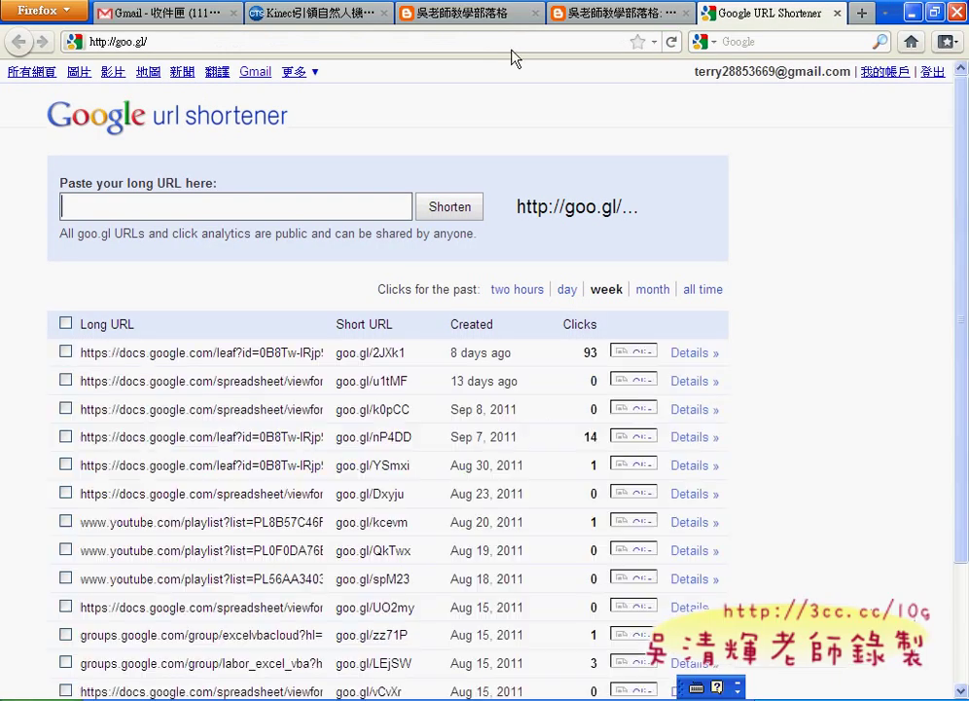
- Show all-time click counts, page through the links, and open details for goo.gl/wg9kb (2503 clicks)
left_click(701, 290)
scroll(813, 310, "down", 3)
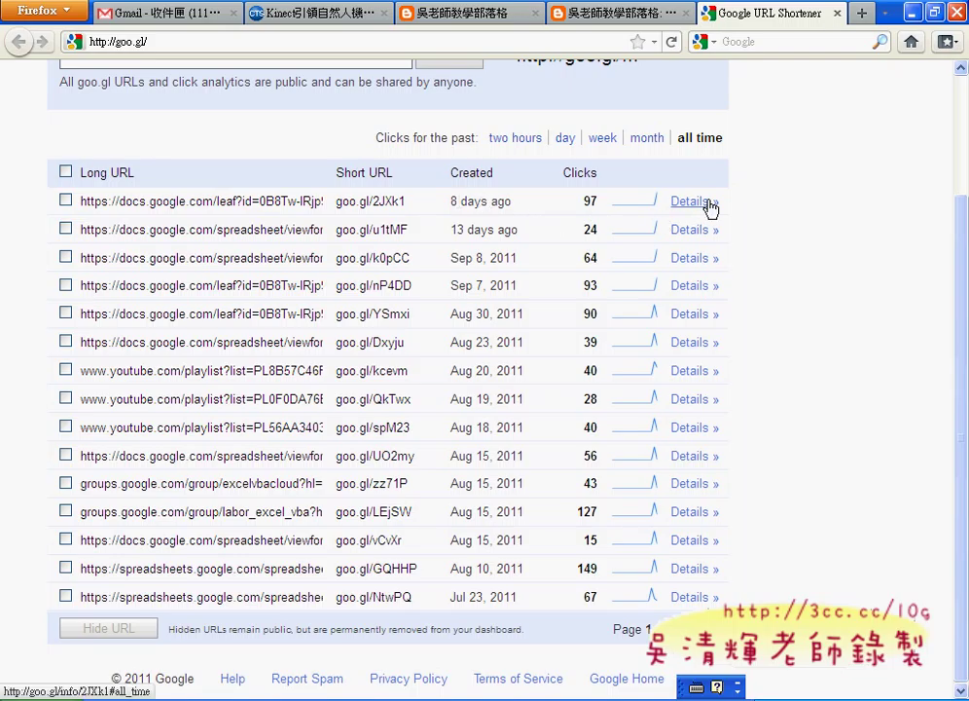
left_click(686, 628)
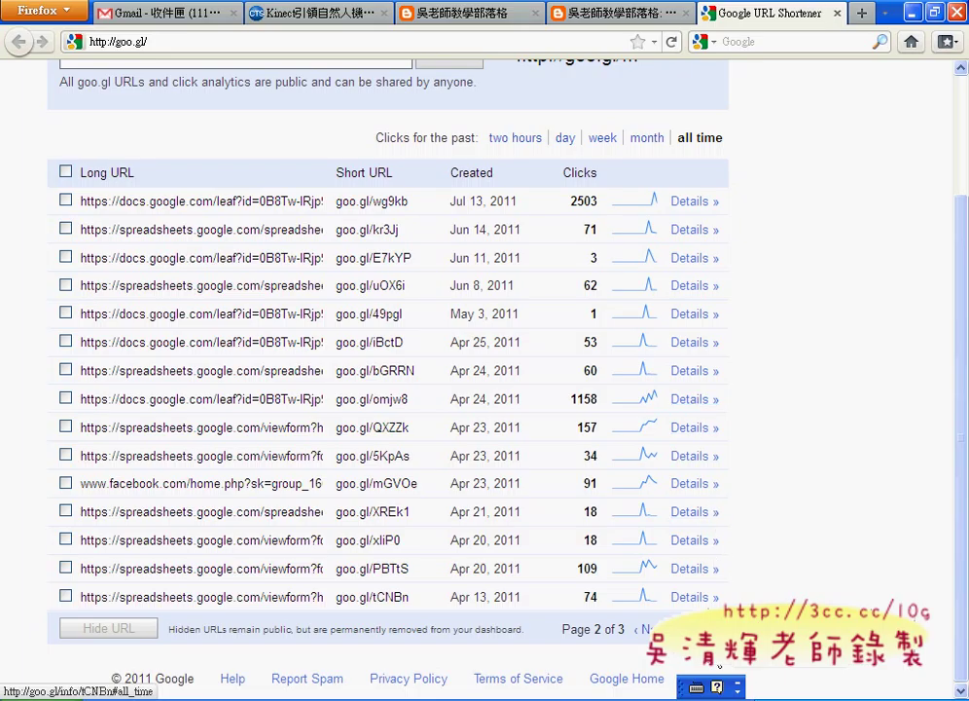
left_click(645, 629)
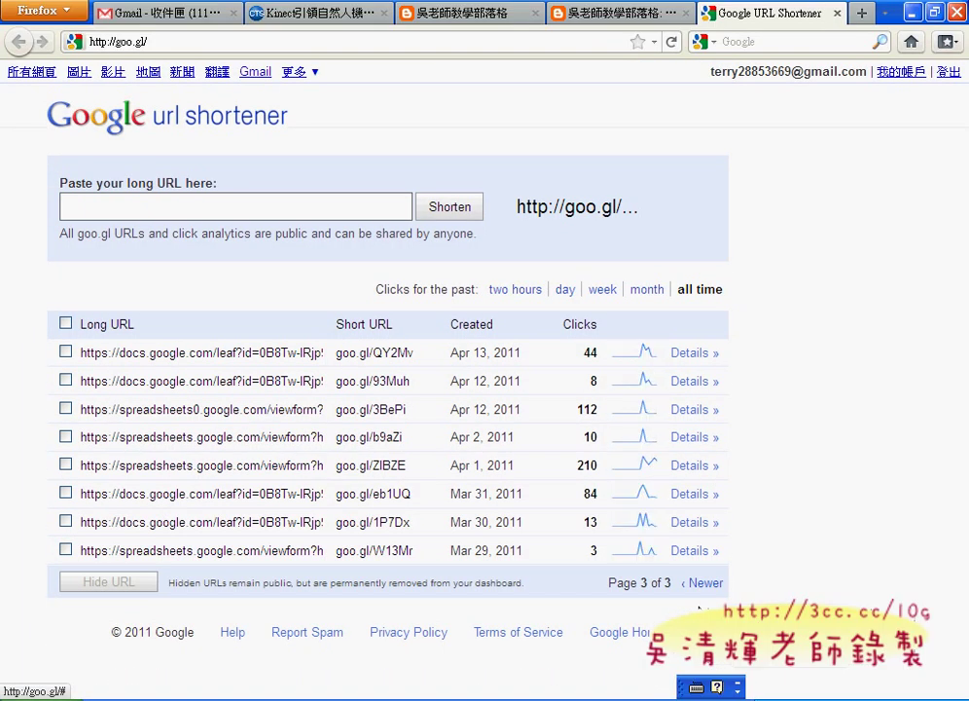
left_click(699, 582)
scroll(628, 603, "down", 3)
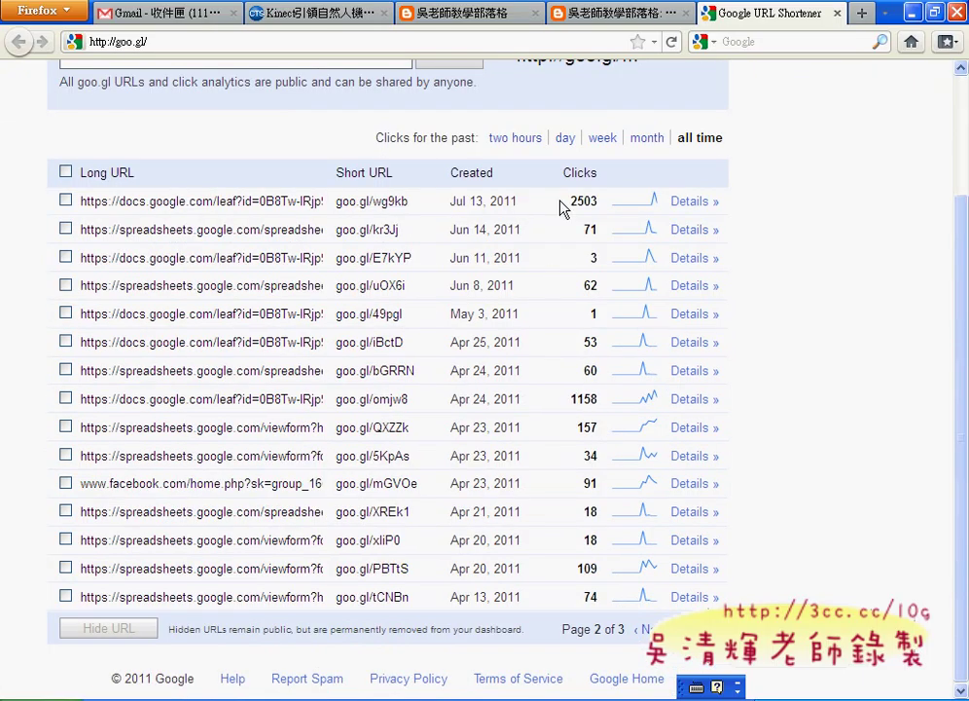
double_click(584, 205)
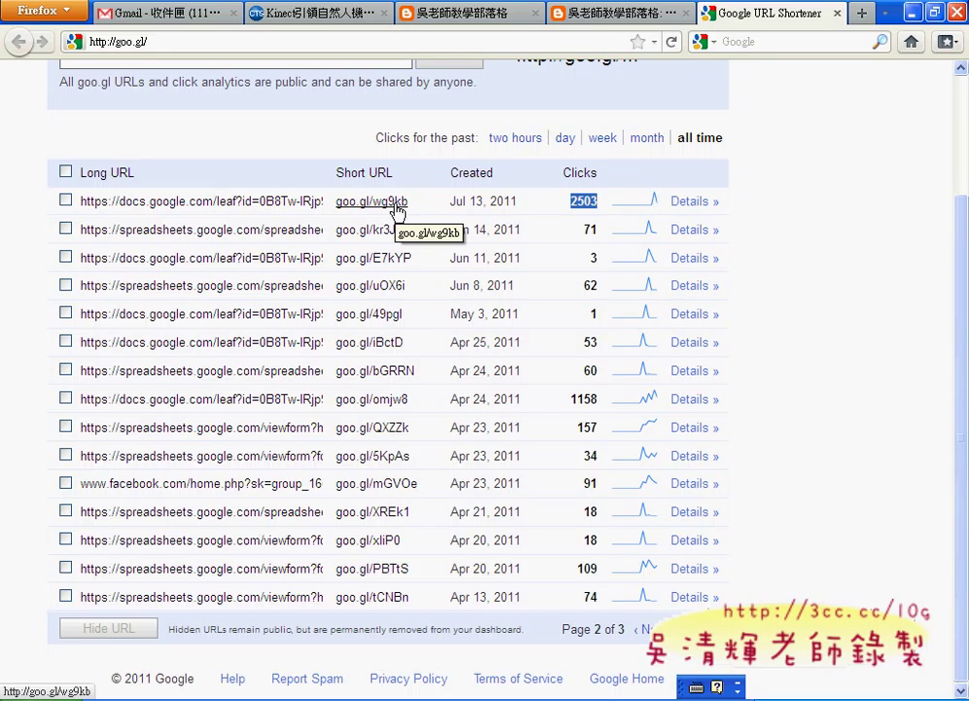
left_click(716, 211)
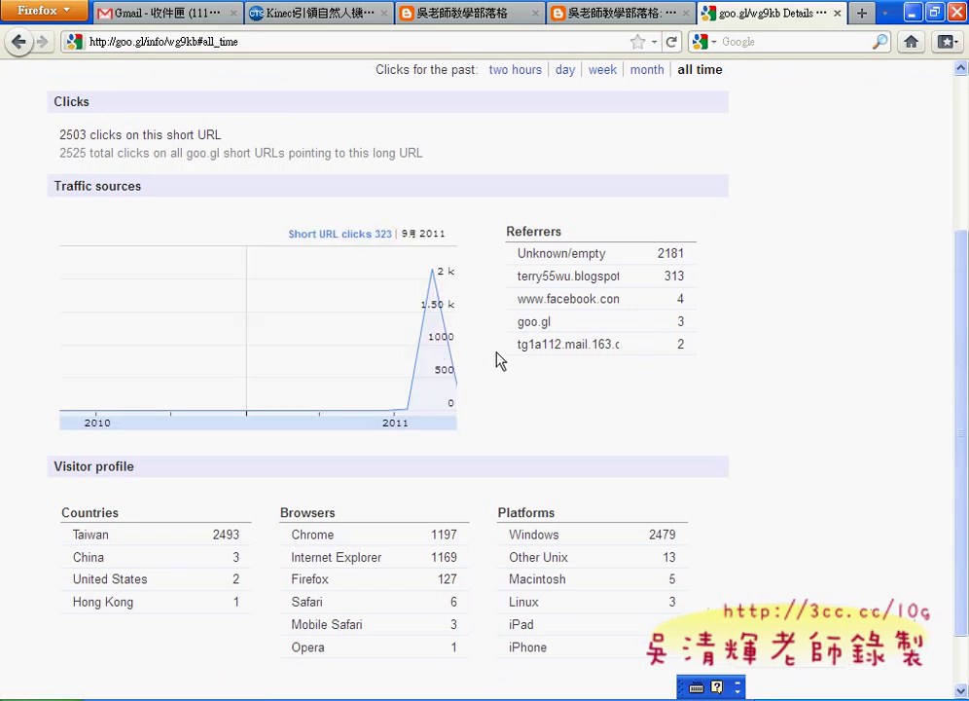
scroll(752, 394, "down", 2)
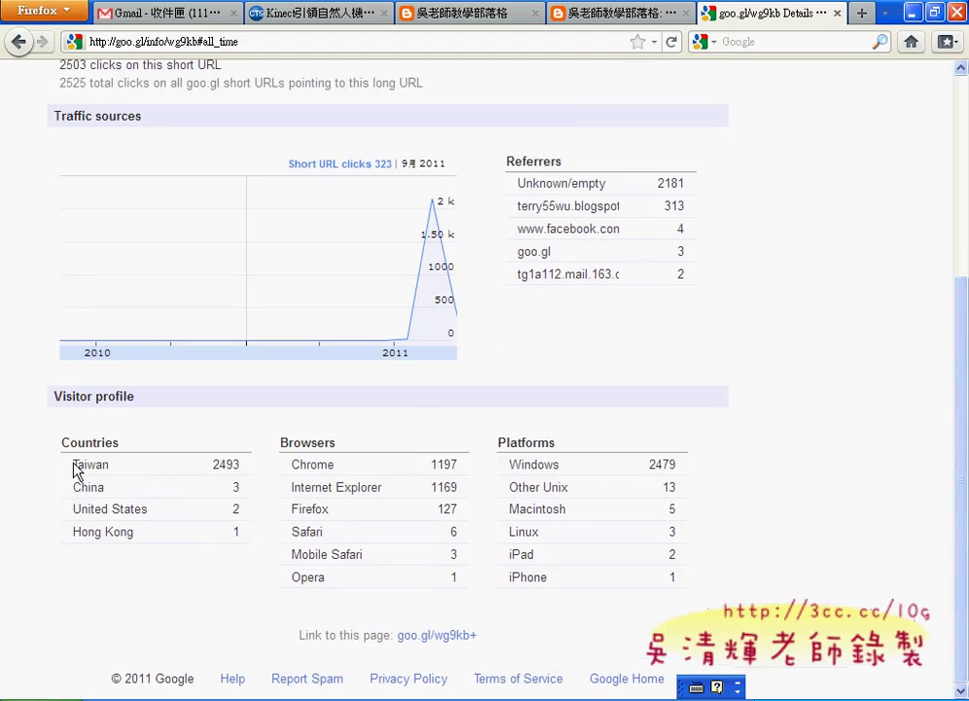
double_click(225, 465)
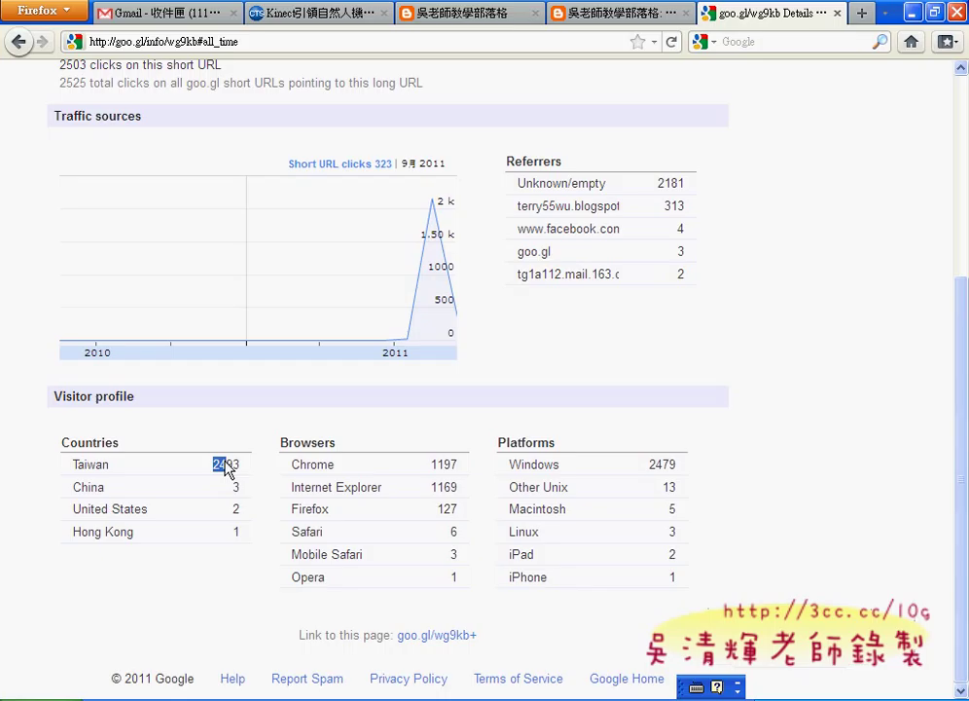
left_click(113, 491)
double_click(235, 490)
left_click_drag(114, 509, 241, 522)
left_click_drag(191, 469, 243, 472)
left_click_drag(293, 464, 461, 472)
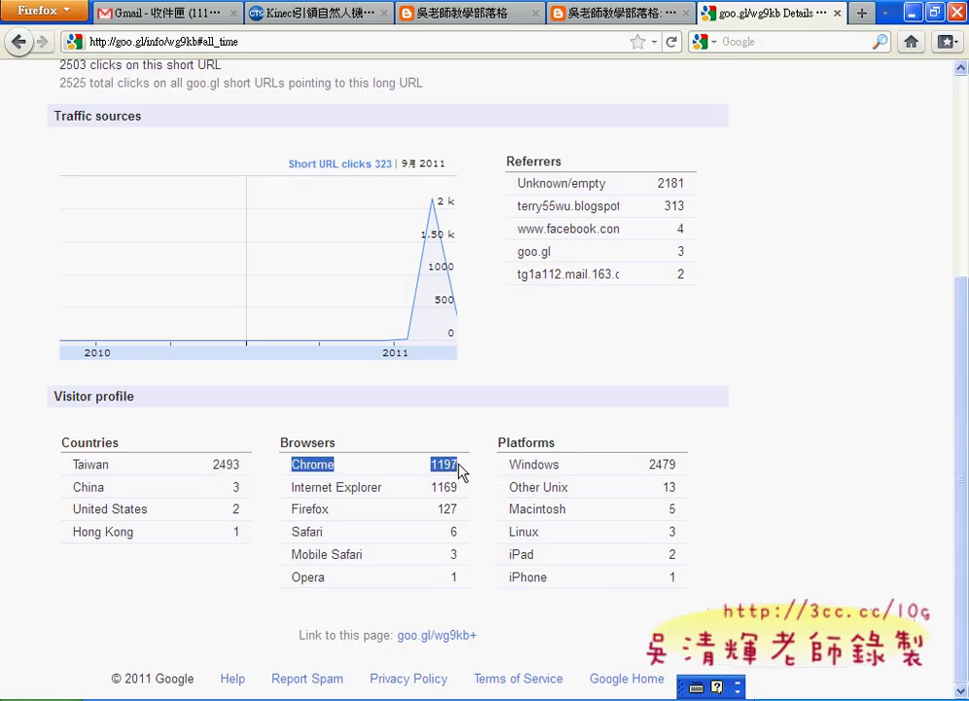
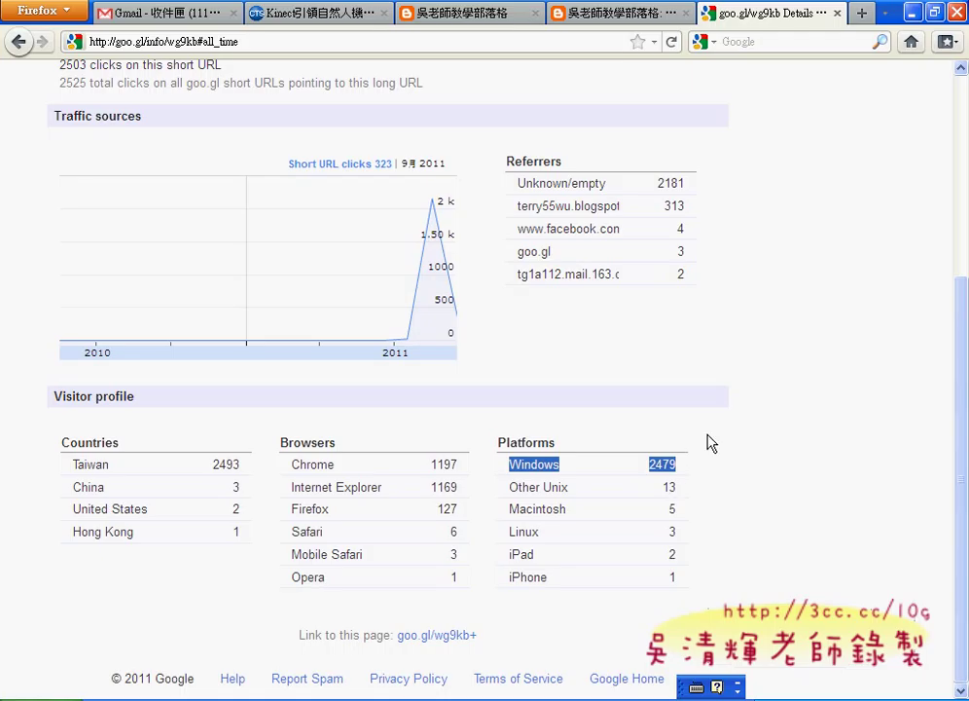
- Shorten the published spreadsheet's long URL to goo.gl/KHCMV and circle the new link's QR code
left_click_drag(546, 183, 688, 193)
scroll(672, 195, "up", 5)
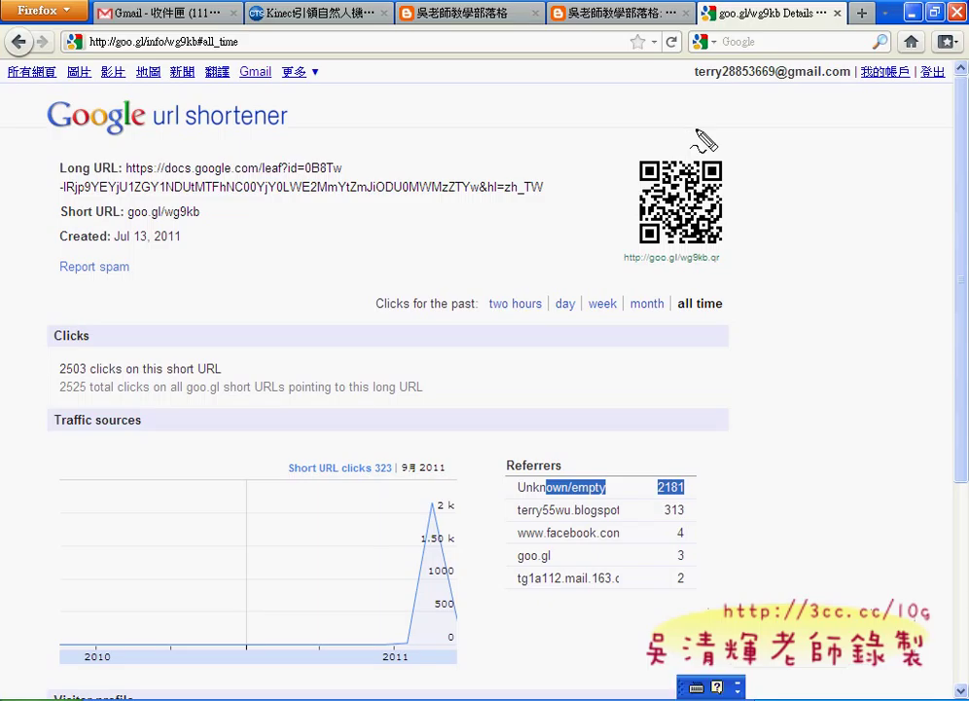
mouse_move(697, 141)
left_mouse_down()
mouse_move(654, 277)
mouse_move(627, 191)
mouse_move(660, 154)
left_mouse_up()
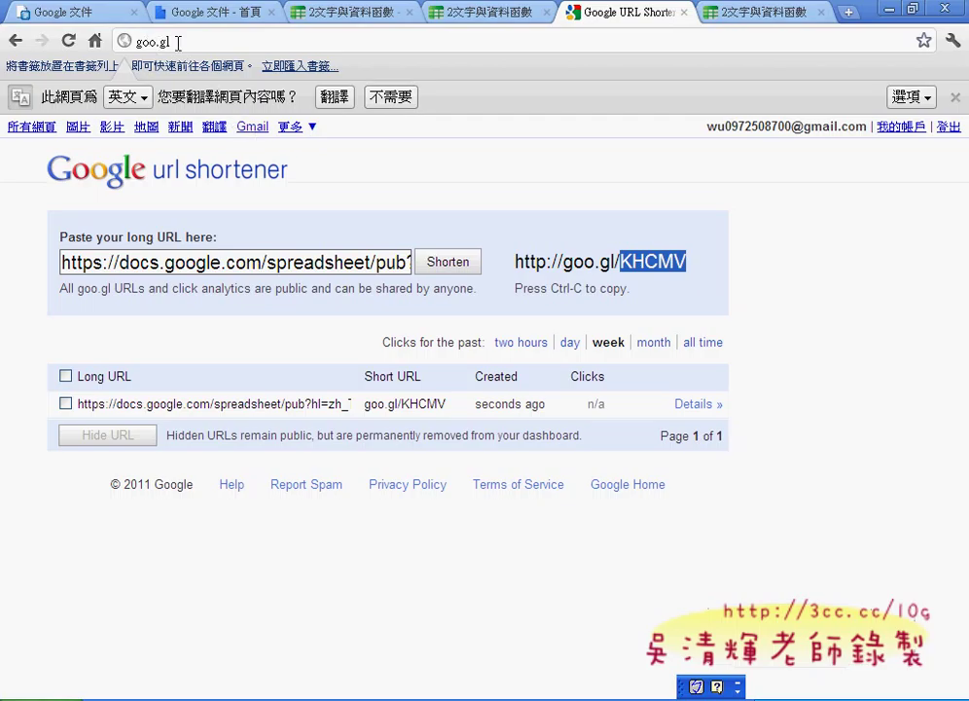
left_click(475, 14)
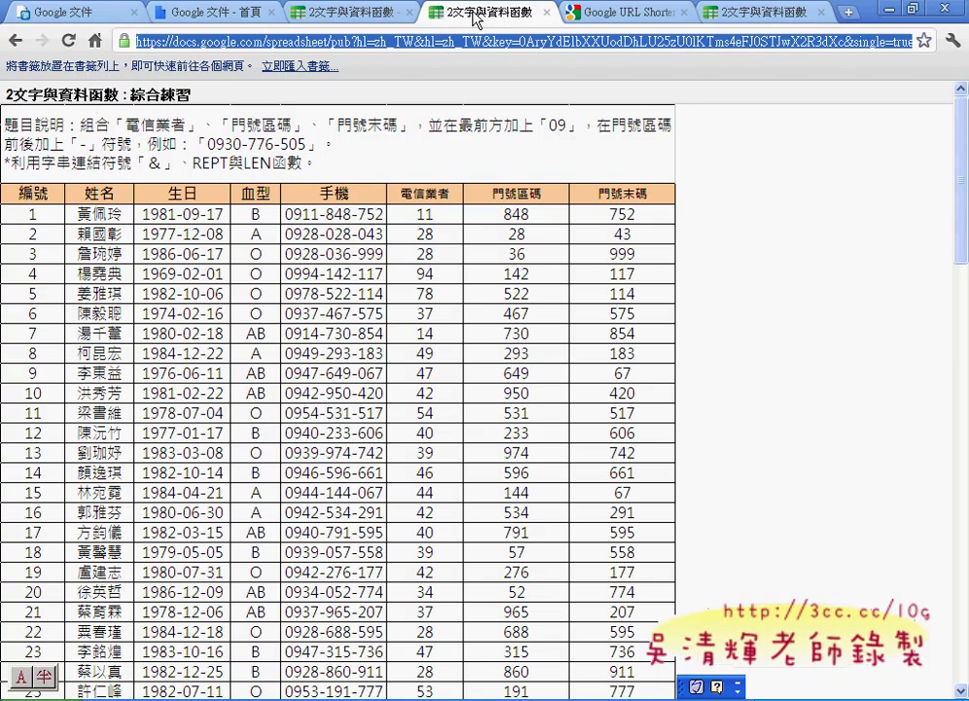
left_click(584, 11)
left_click_drag(687, 261, 516, 263)
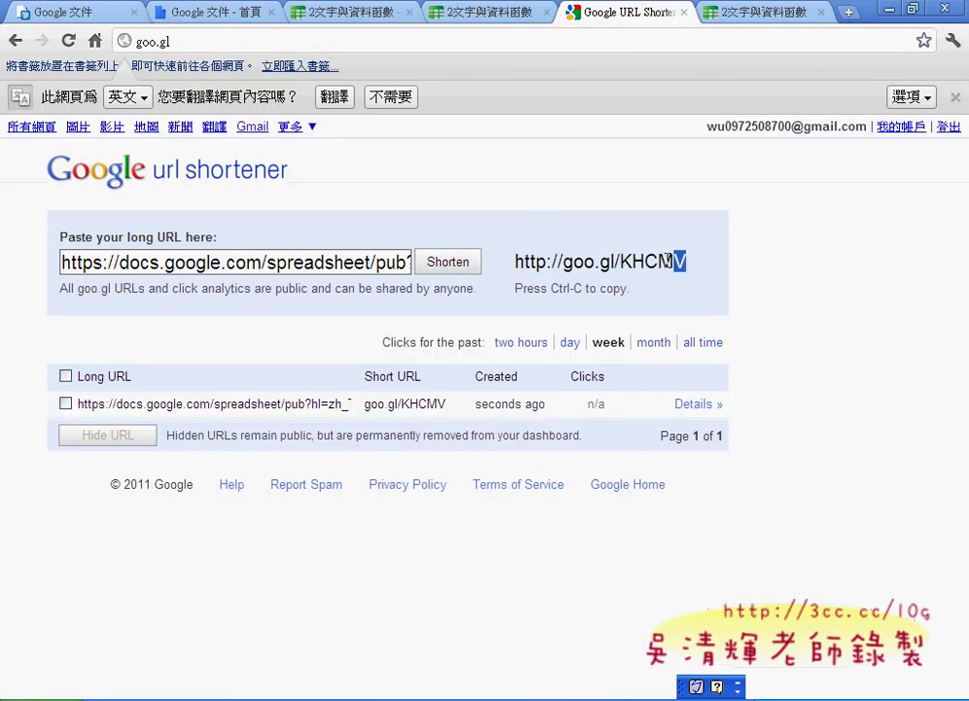